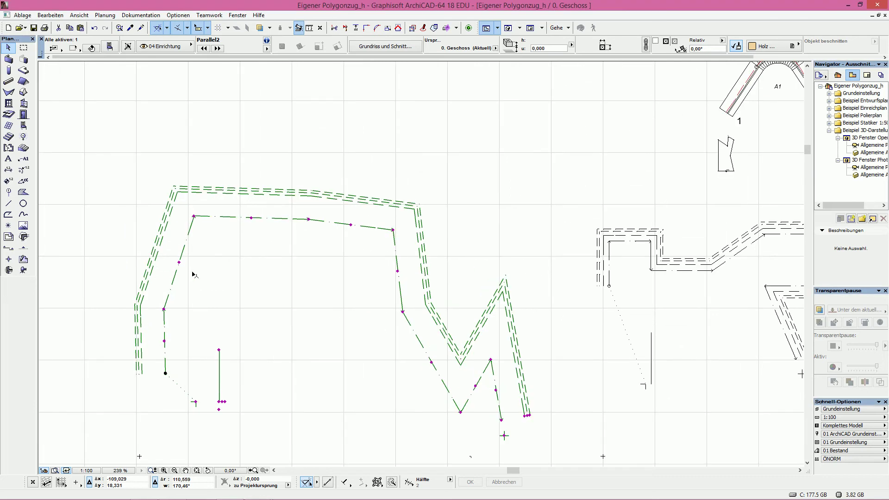
{"action": "scroll", "coordinate": [277, 334], "scroll_direction": "up", "scroll_amount": 1}
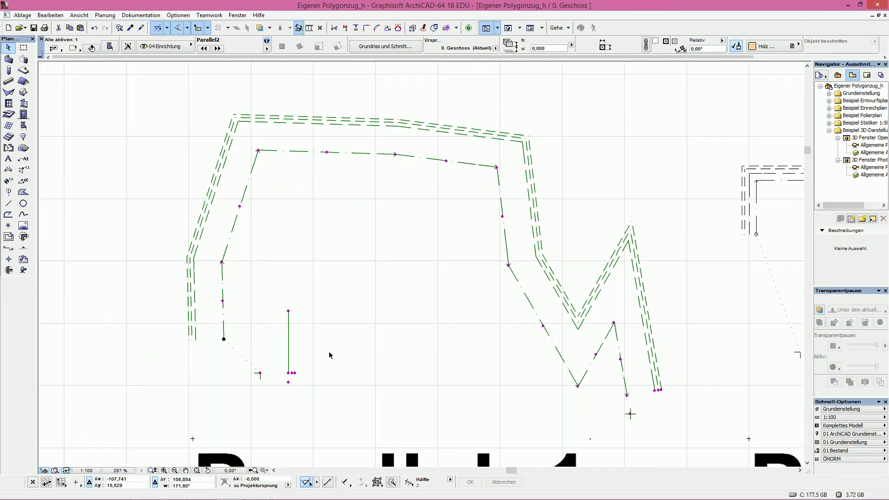
Reduce the railing's Abstand offset so the parallel lines sit closer to the polygon
{"action": "middle_click_drag", "start_coordinate": [330, 355], "coordinate": [294, 358]}
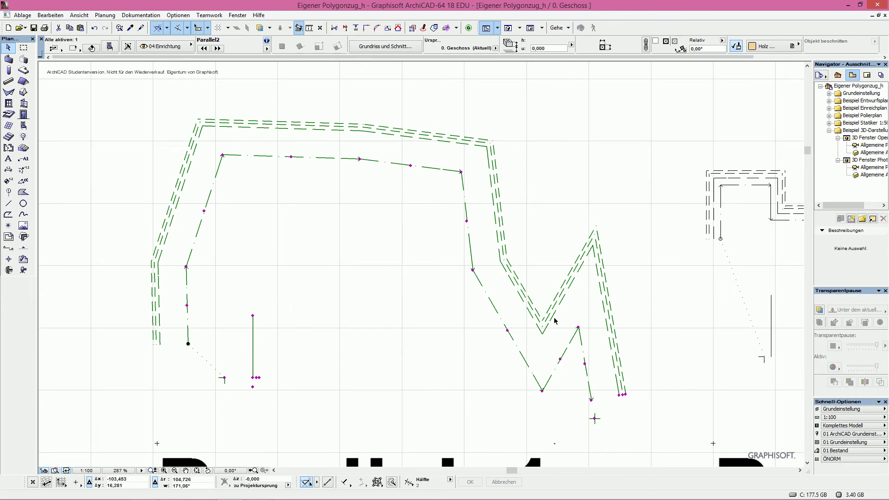
{"action": "scroll", "coordinate": [240, 382], "scroll_direction": "up", "scroll_amount": 2}
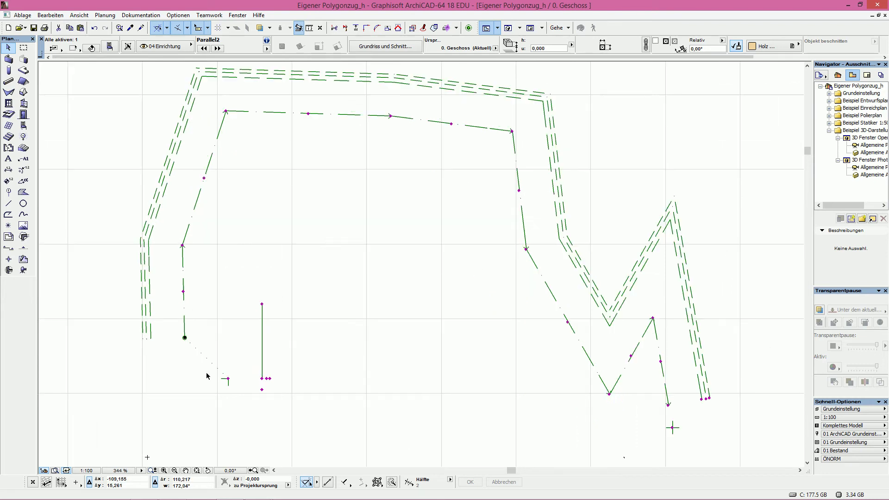
{"action": "scroll", "coordinate": [240, 381], "scroll_direction": "up", "scroll_amount": 2}
{"action": "scroll", "coordinate": [243, 381], "scroll_direction": "down", "scroll_amount": 3}
{"action": "scroll", "coordinate": [254, 381], "scroll_direction": "down", "scroll_amount": 2}
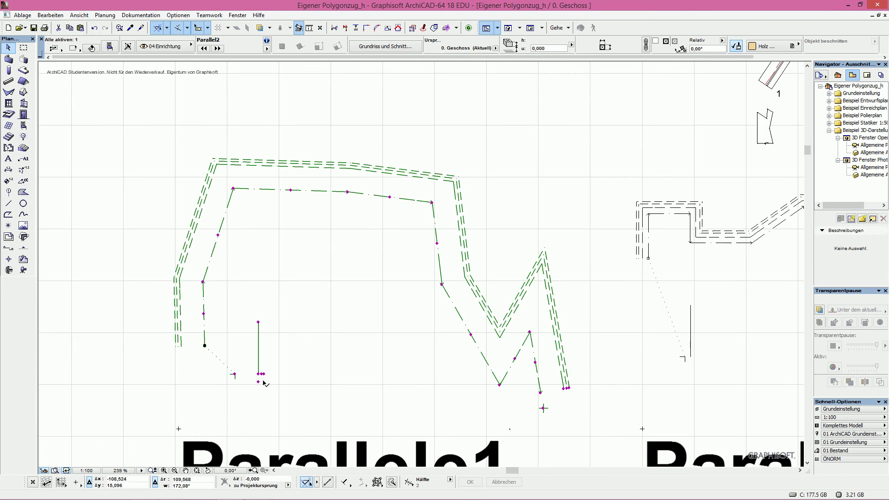
{"action": "left_click", "coordinate": [260, 375]}
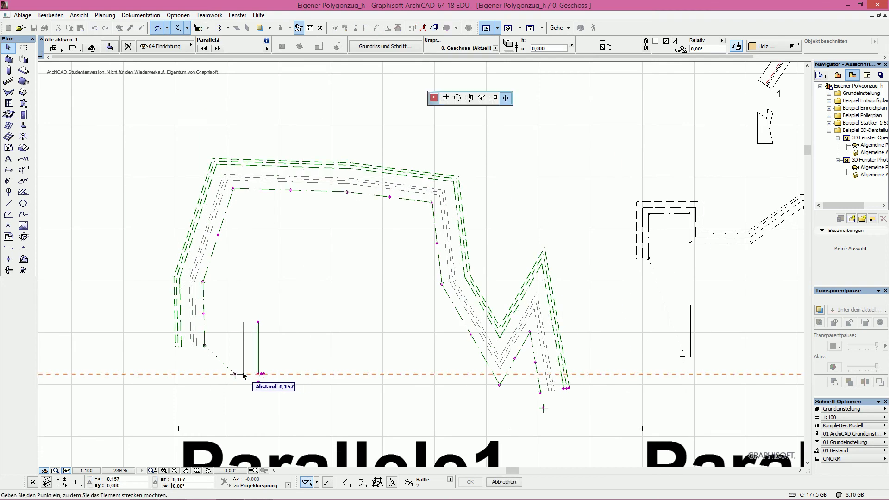
{"action": "left_click", "coordinate": [240, 375]}
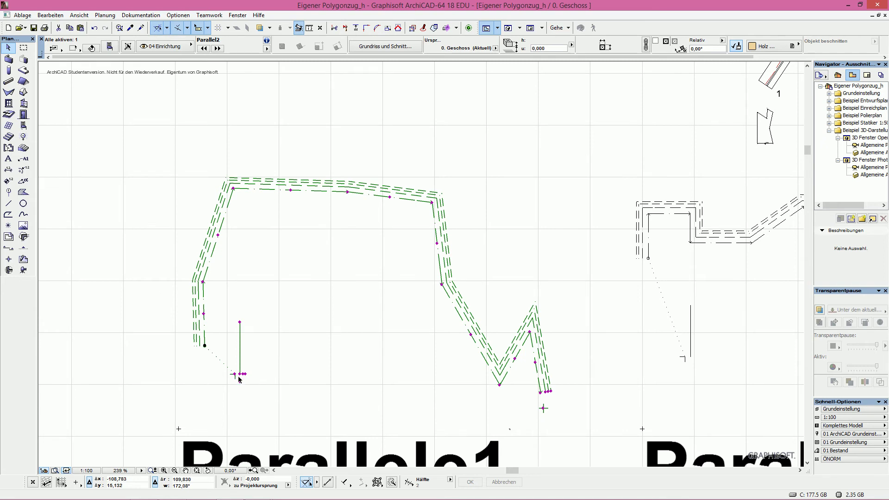
{"action": "scroll", "coordinate": [232, 377], "scroll_direction": "up", "scroll_amount": 2}
{"action": "scroll", "coordinate": [231, 375], "scroll_direction": "up", "scroll_amount": 2}
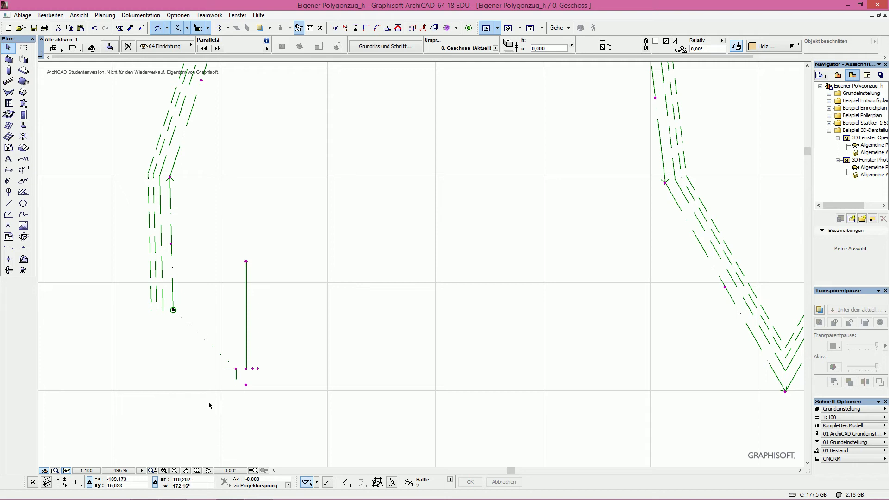
Move the object's vertical marker line right toward the polygon's start
{"action": "left_click", "coordinate": [236, 369]}
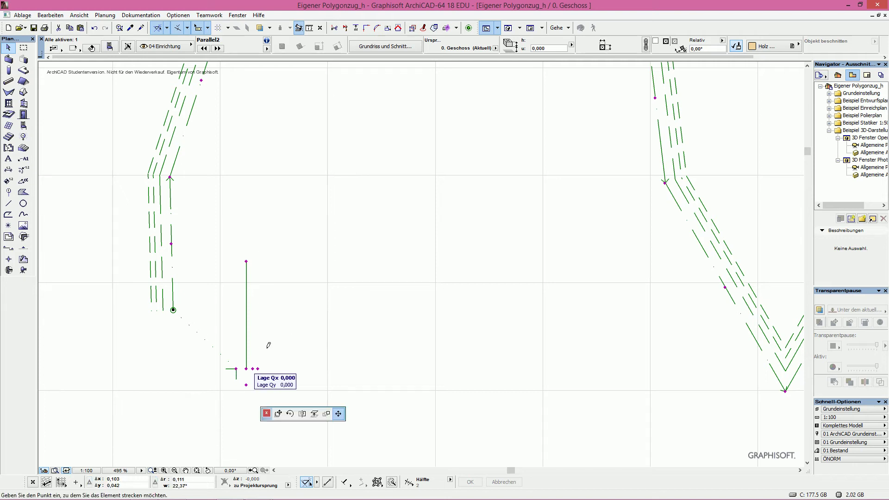
{"action": "left_click", "coordinate": [309, 313]}
{"action": "left_click", "coordinate": [289, 367]}
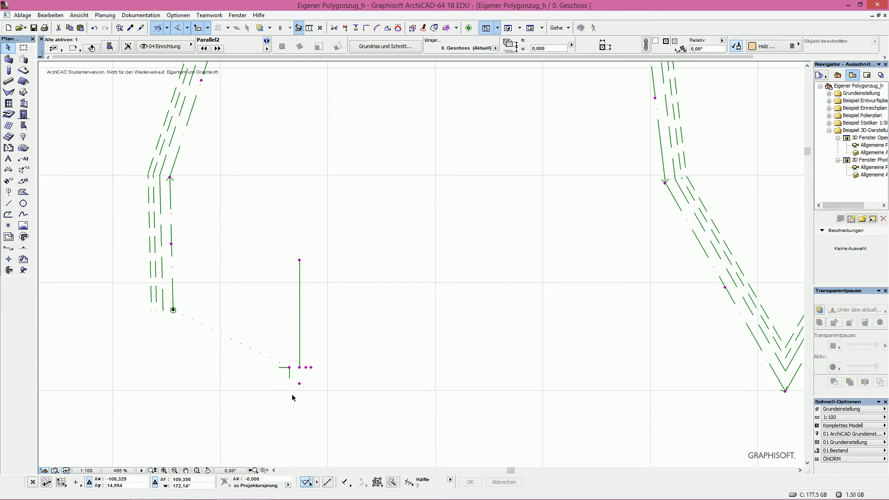
Nudge the marker line slightly left and fine-tune the Abstand offset distance
{"action": "left_click", "coordinate": [299, 368]}
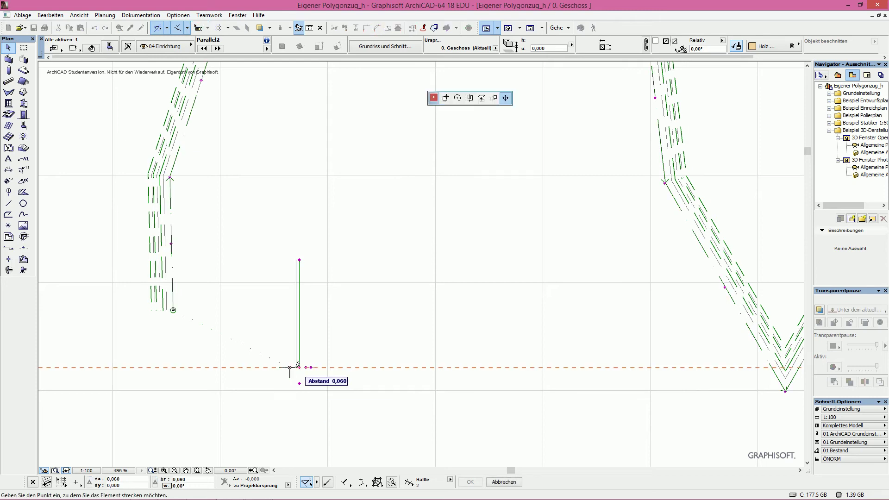
{"action": "left_click", "coordinate": [296, 366]}
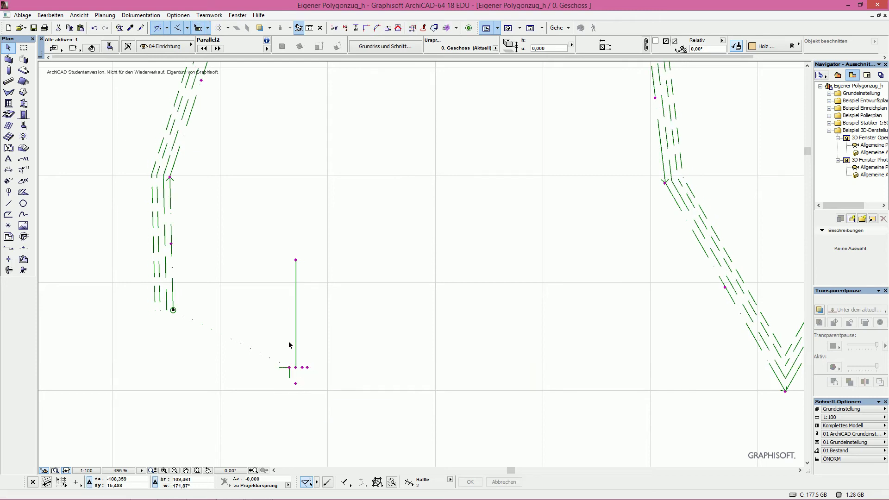
{"action": "left_click", "coordinate": [295, 367]}
{"action": "left_click", "coordinate": [303, 366]}
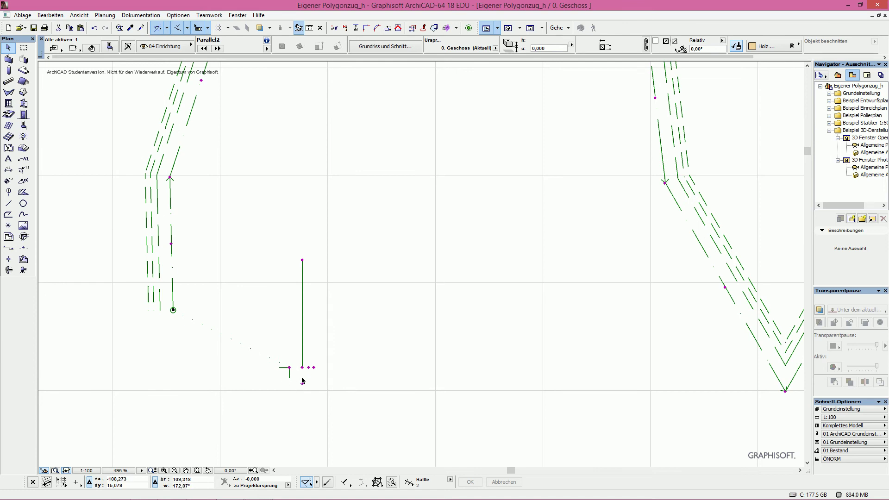
Adjust the Geländerhöhe railing height and Unterhoehe under-height, then begin changing Dicke2
{"action": "left_click", "coordinate": [303, 262]}
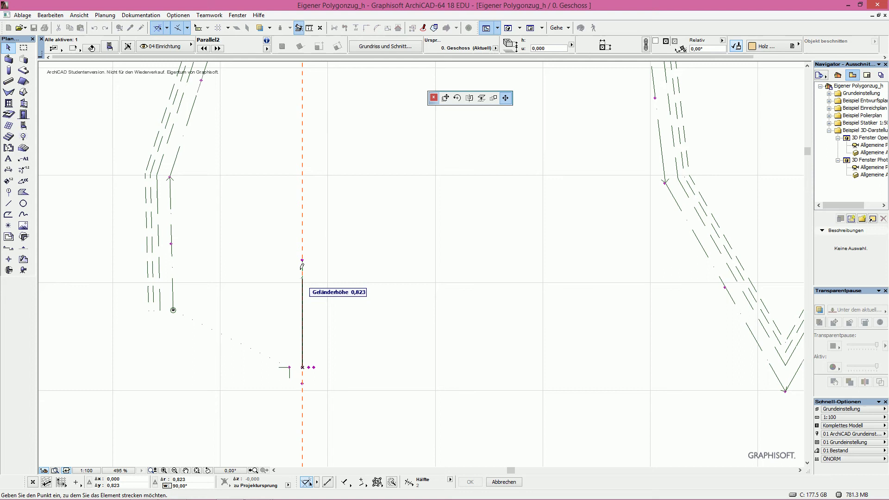
{"action": "left_click", "coordinate": [302, 260]}
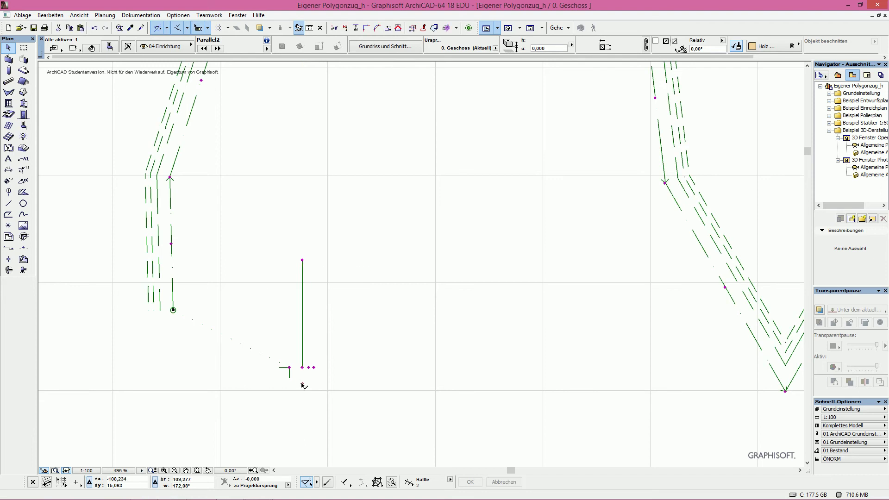
{"action": "left_click", "coordinate": [302, 368]}
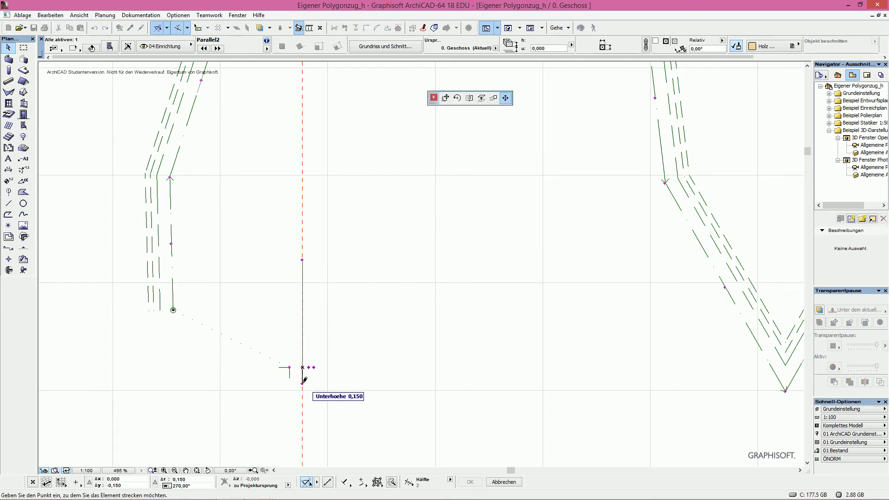
{"action": "left_click", "coordinate": [303, 381]}
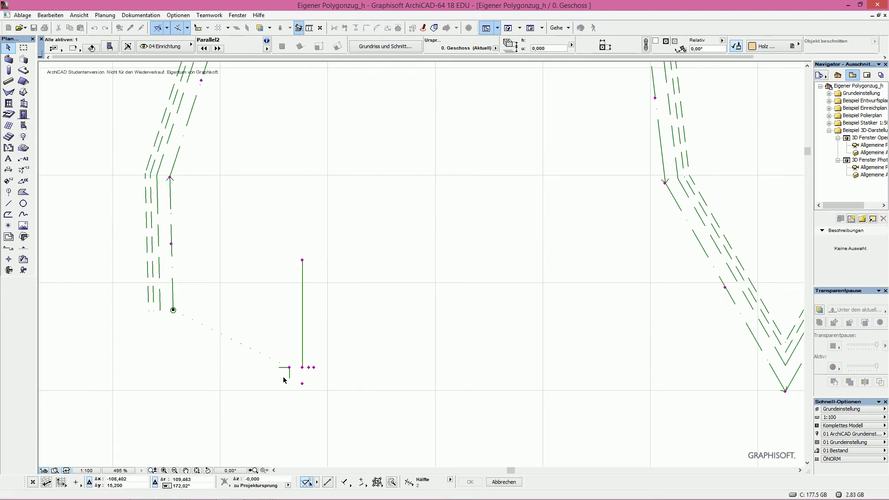
{"action": "left_click", "coordinate": [312, 368]}
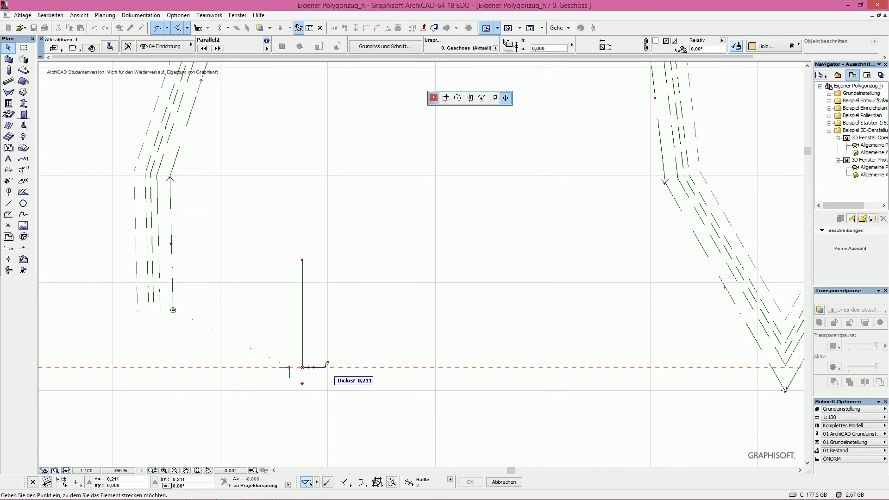
{"action": "scroll", "coordinate": [327, 364], "scroll_direction": "down", "scroll_amount": 2}
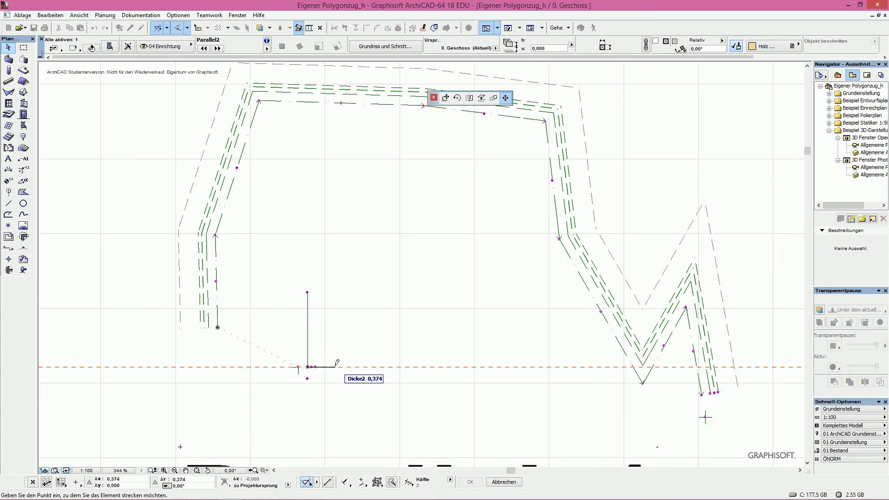
Set the Dicke2 thickness, nudge the marker line, and shift the parallel lines outward
{"action": "left_click", "coordinate": [311, 368]}
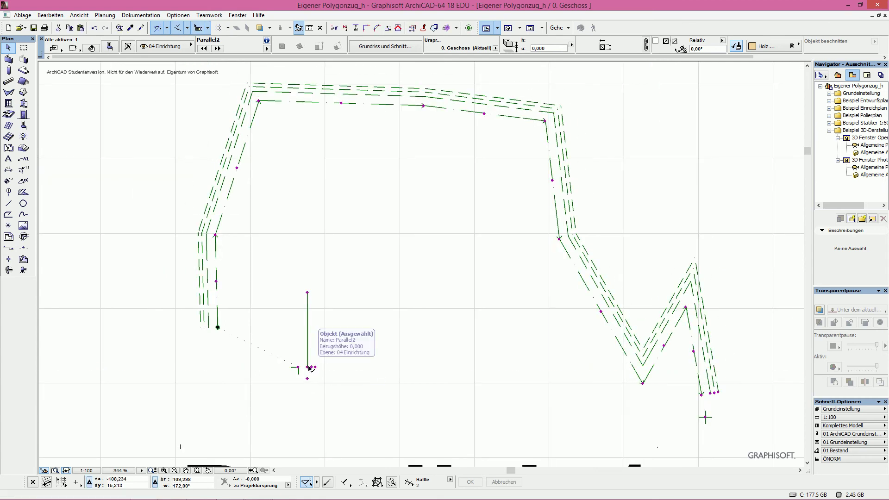
{"action": "left_click", "coordinate": [303, 367]}
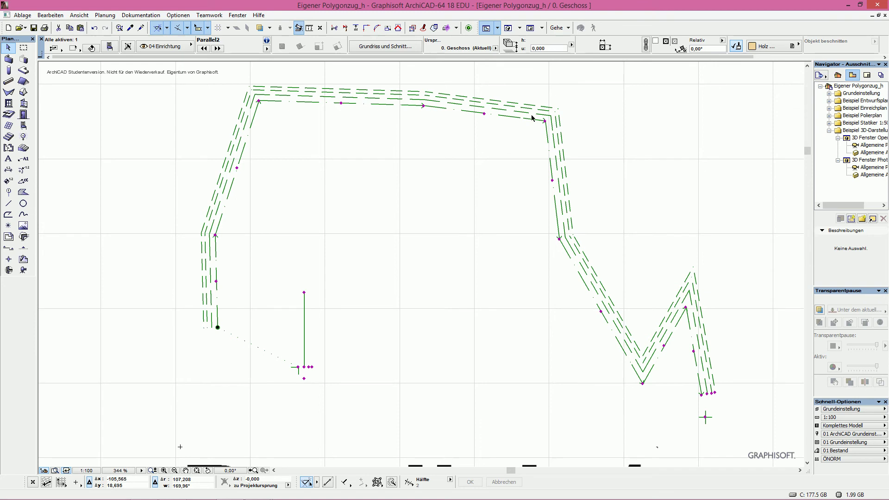
{"action": "left_click", "coordinate": [709, 395]}
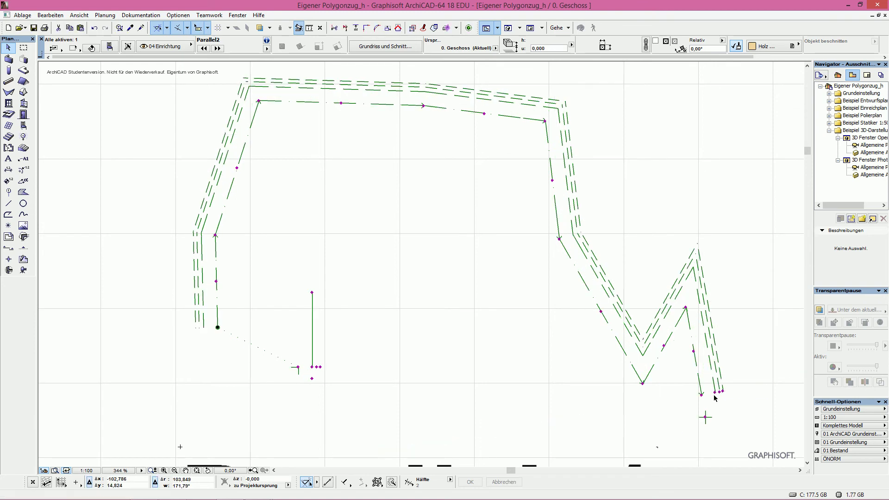
{"action": "left_click", "coordinate": [716, 391]}
{"action": "left_click", "coordinate": [716, 390]}
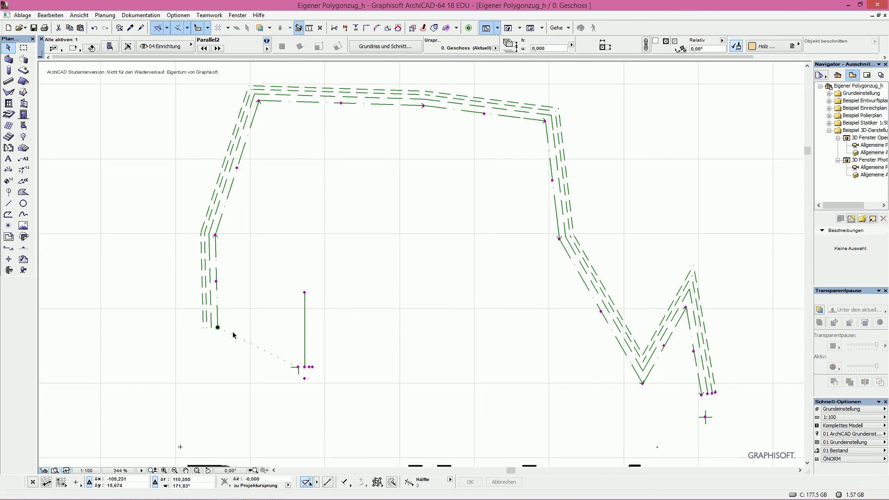
Show the selected railing in a widened, centred 3D window
{"action": "key", "text": "F5"}
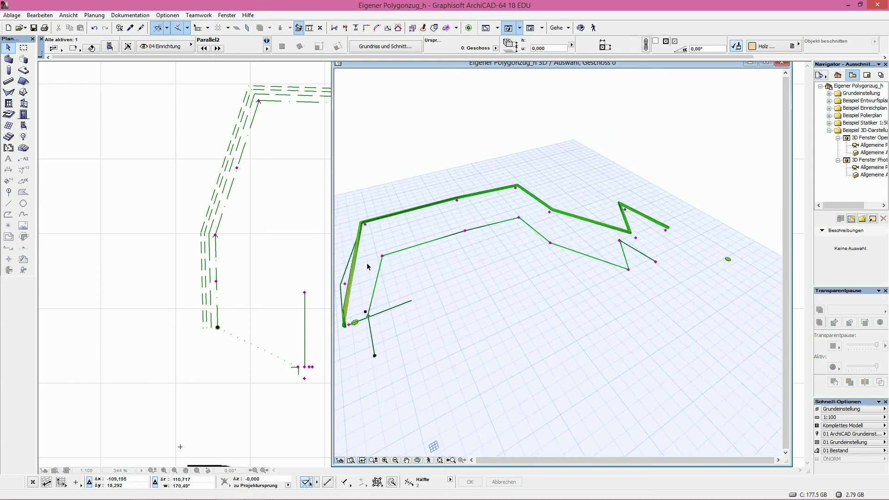
{"action": "left_click_drag", "start_coordinate": [300, 245], "coordinate": [200, 246]}
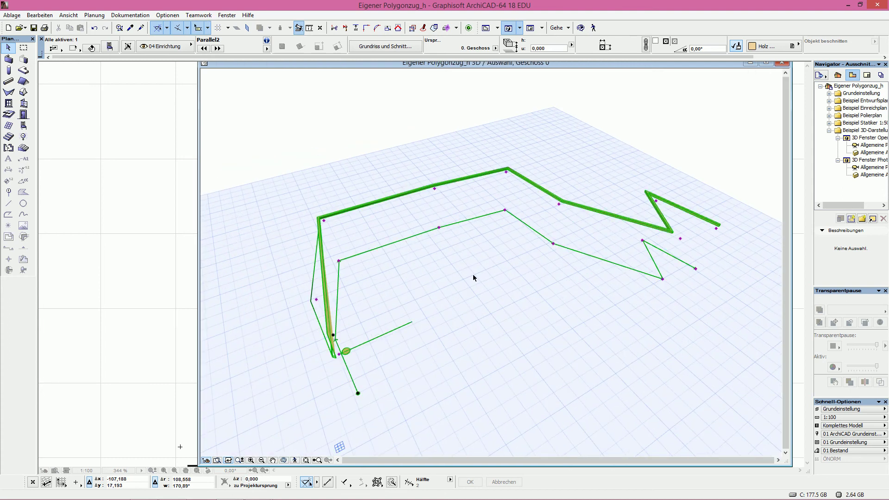
{"action": "middle_click_drag", "start_coordinate": [602, 268], "coordinate": [617, 247]}
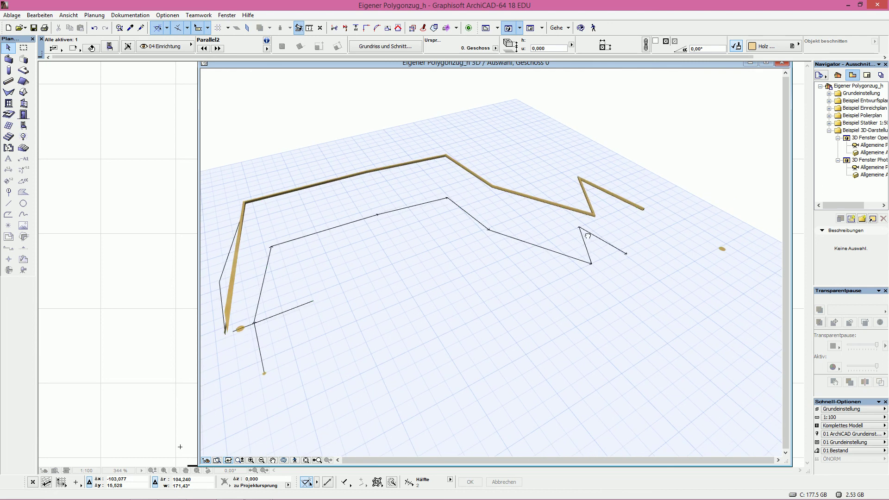
Stretch the polyline vertices so the railing's far end follows the polygon's zigzag
{"action": "left_click", "coordinate": [580, 230]}
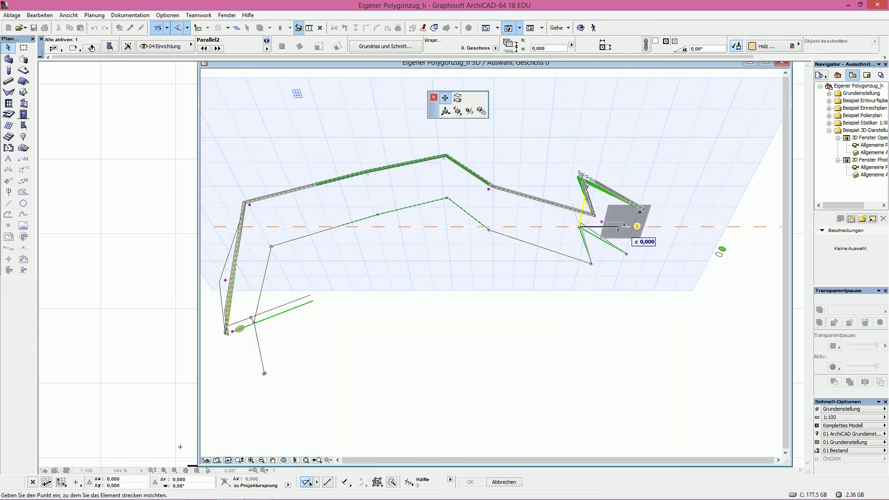
{"action": "left_click", "coordinate": [585, 189]}
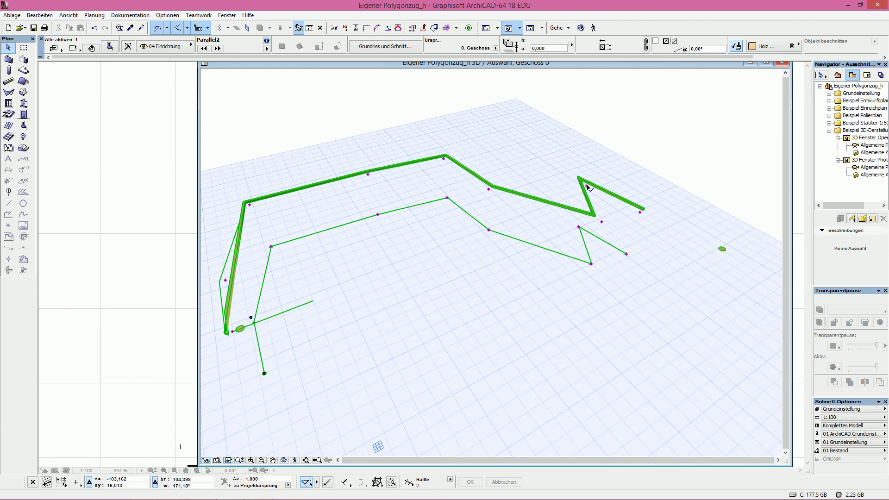
{"action": "left_click", "coordinate": [590, 188]}
{"action": "left_click", "coordinate": [637, 256]}
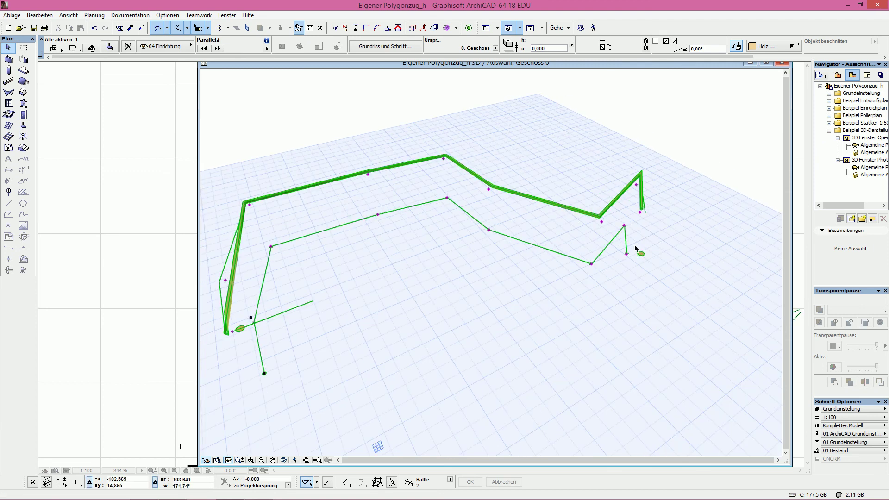
{"action": "left_click", "coordinate": [640, 210]}
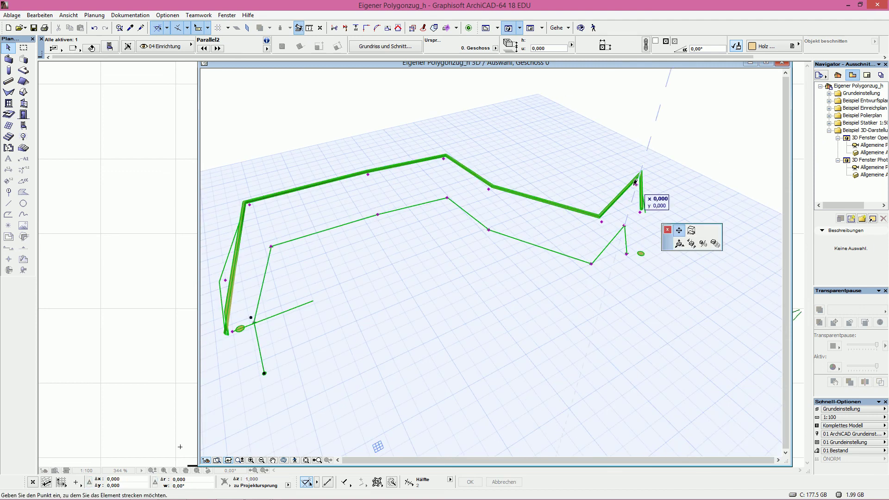
{"action": "left_click", "coordinate": [646, 208]}
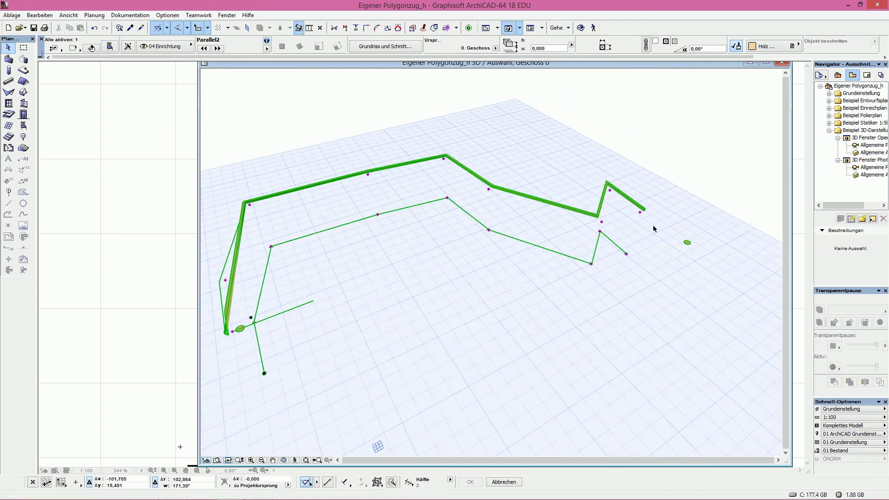
{"action": "key", "text": "Return"}
{"action": "scroll", "coordinate": [650, 221], "scroll_direction": "up", "scroll_amount": 5}
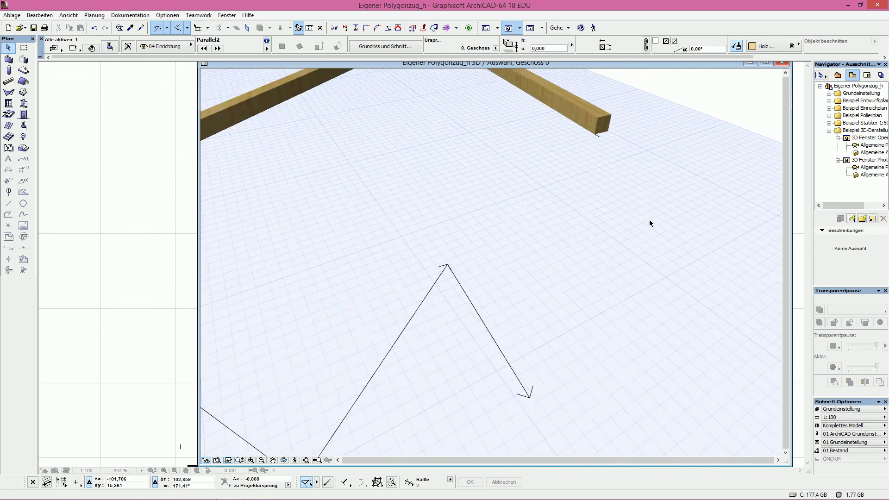
{"action": "scroll", "coordinate": [649, 220], "scroll_direction": "down", "scroll_amount": 3}
{"action": "left_click", "coordinate": [577, 162]}
{"action": "scroll", "coordinate": [534, 290], "scroll_direction": "down", "scroll_amount": 2}
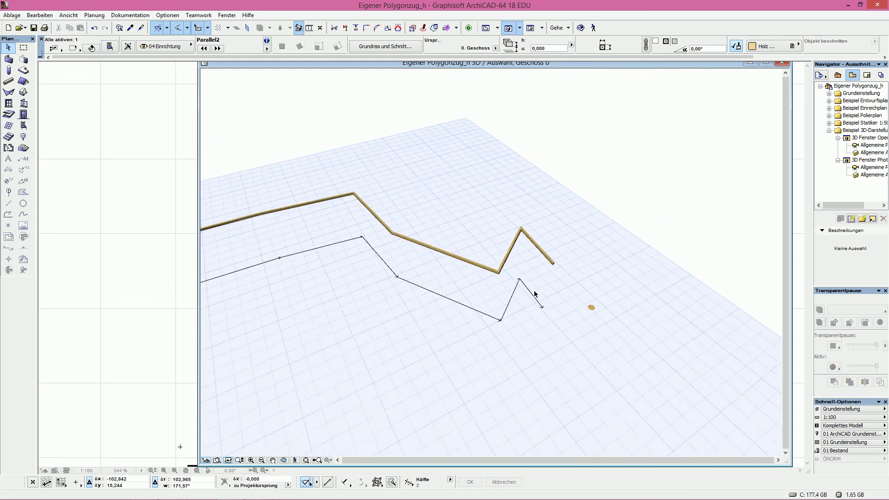
{"action": "middle_click_drag", "start_coordinate": [534, 290], "coordinate": [292, 269], "text": "shift"}
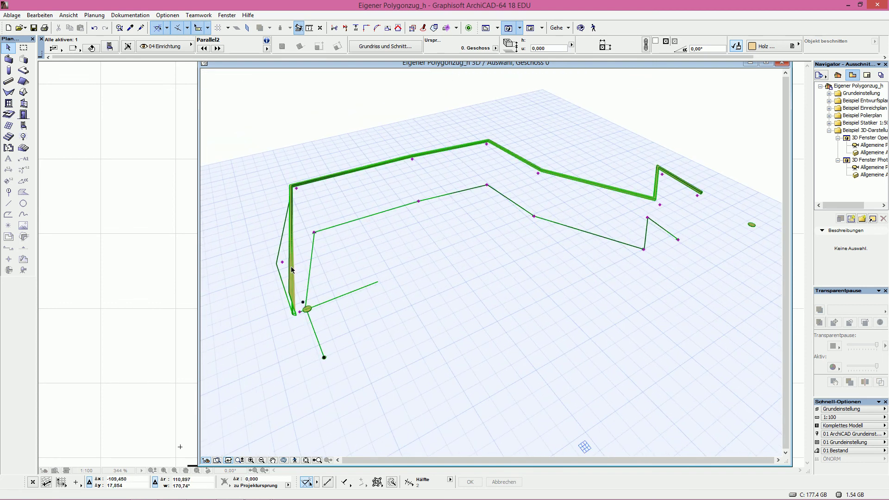
Move the railing's left-end corner outward, check it in 3D, and return to the plan
{"action": "left_click", "coordinate": [283, 263]}
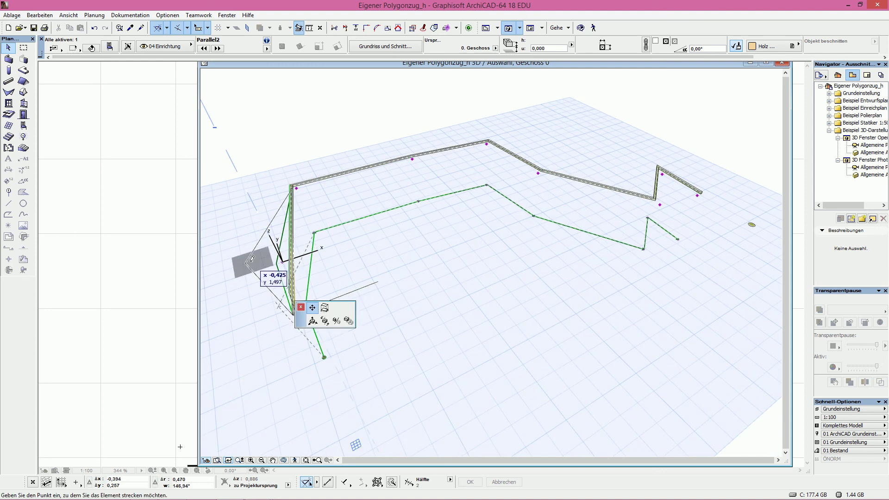
{"action": "left_click", "coordinate": [317, 278]}
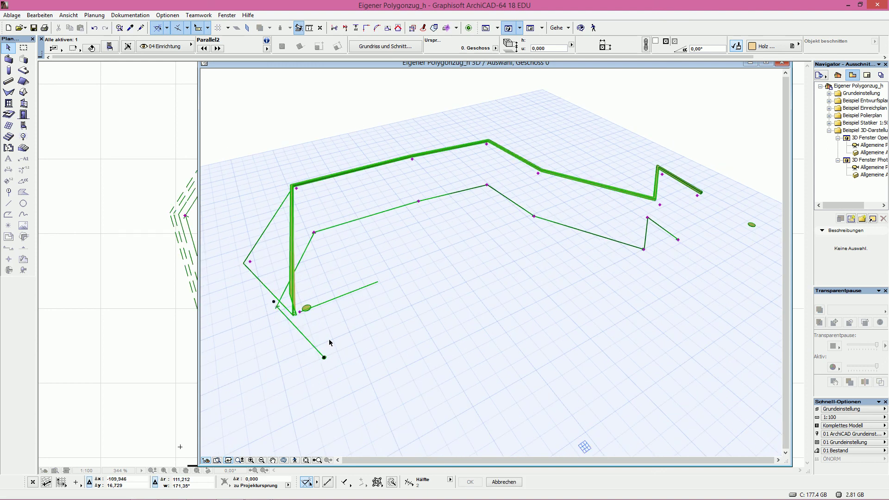
{"action": "left_click", "coordinate": [290, 314]}
{"action": "middle_click_drag", "start_coordinate": [269, 251], "coordinate": [664, 228], "text": "shift"}
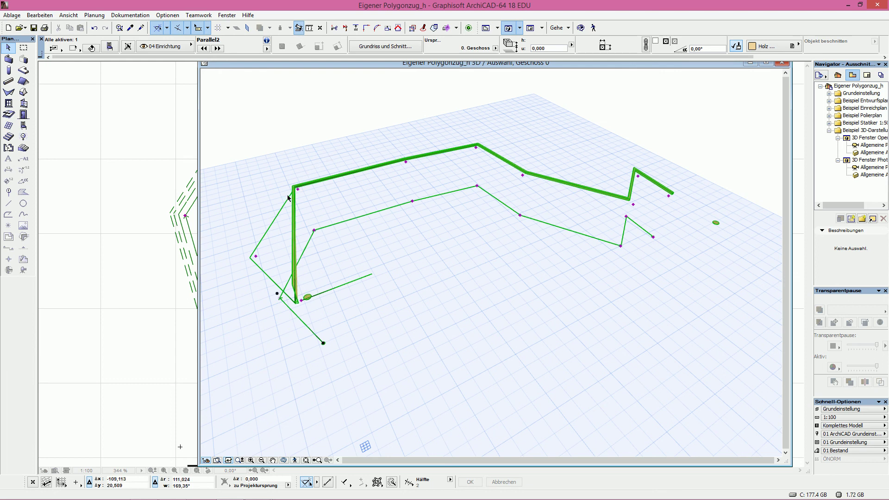
{"action": "left_click", "coordinate": [164, 254]}
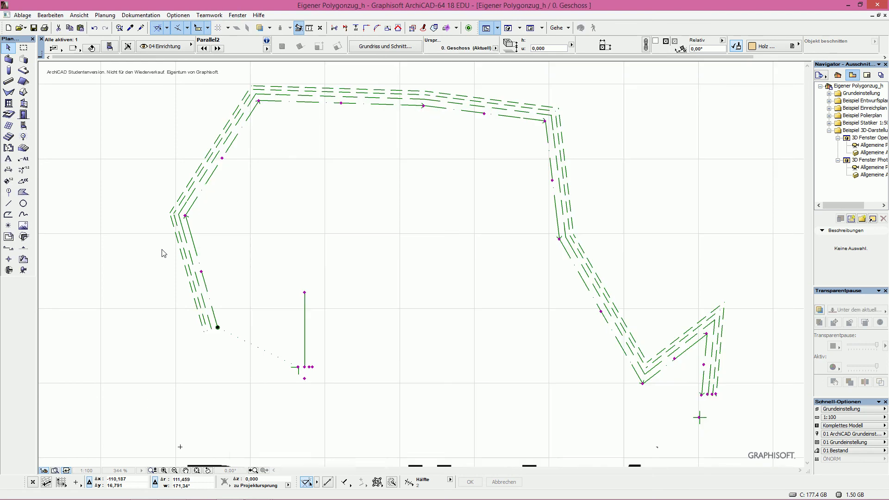